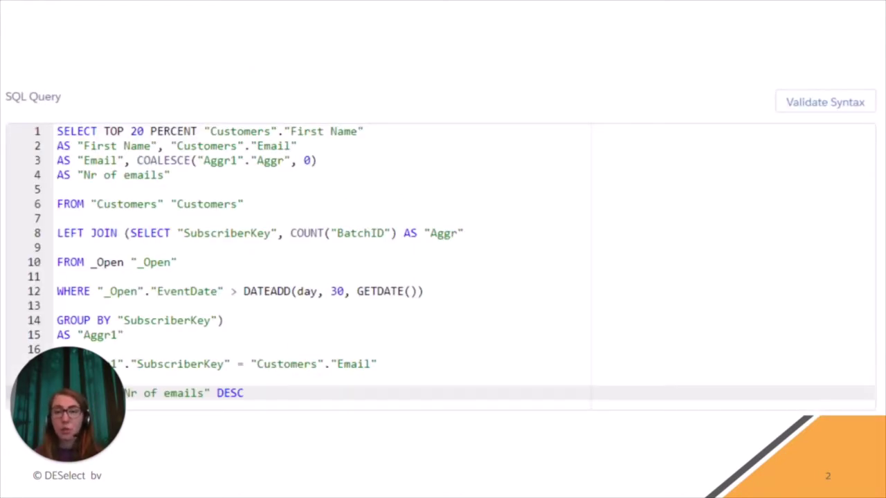
drag(67, 463, 824, 353)
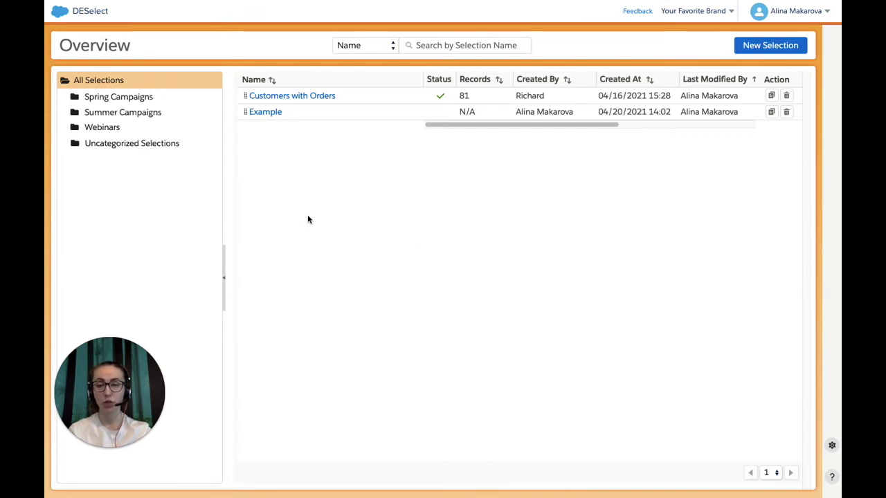
- Open DESelect from the AppExchange apps in Marketing Cloud
mouse_move(57, 17)
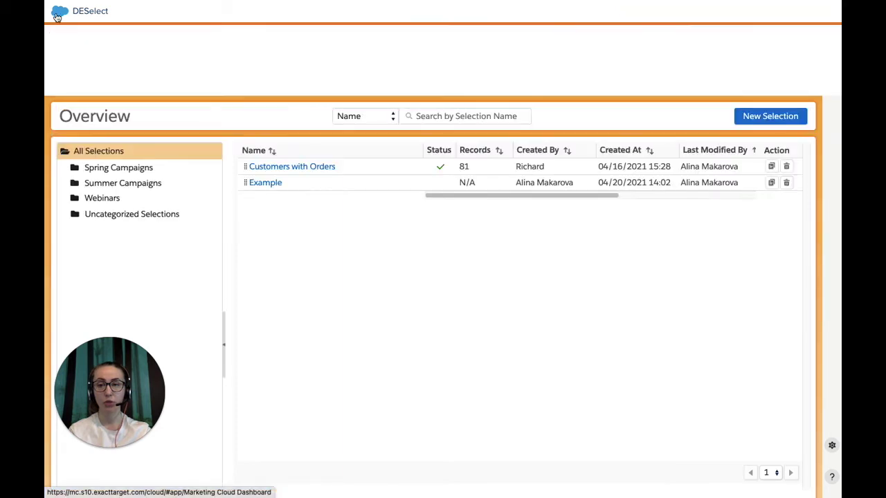
mouse_move(590, 67)
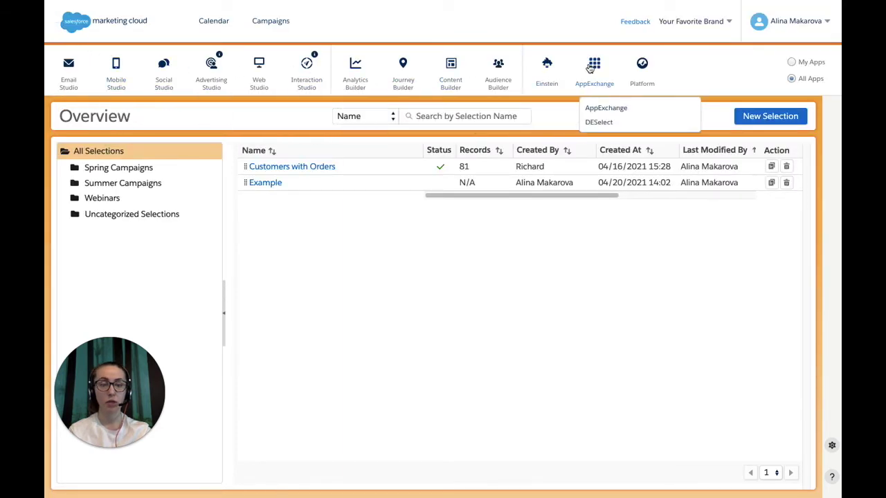
click(602, 121)
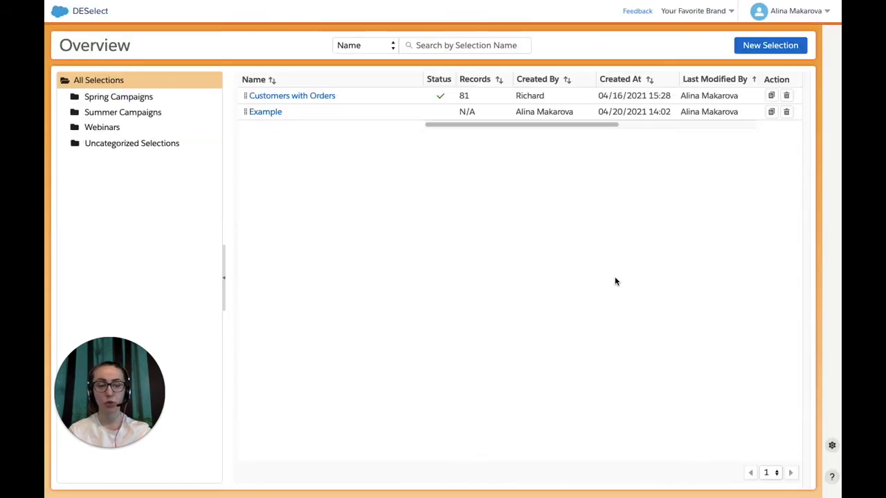
- Create a new selection named "Aggregate" and add the Customers data extension to it with the alias Customers
click(784, 47)
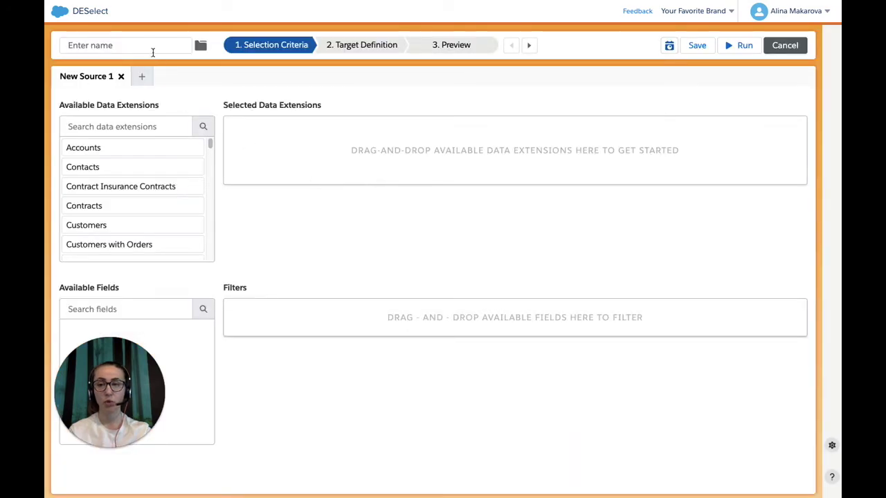
click(151, 47)
text(A)
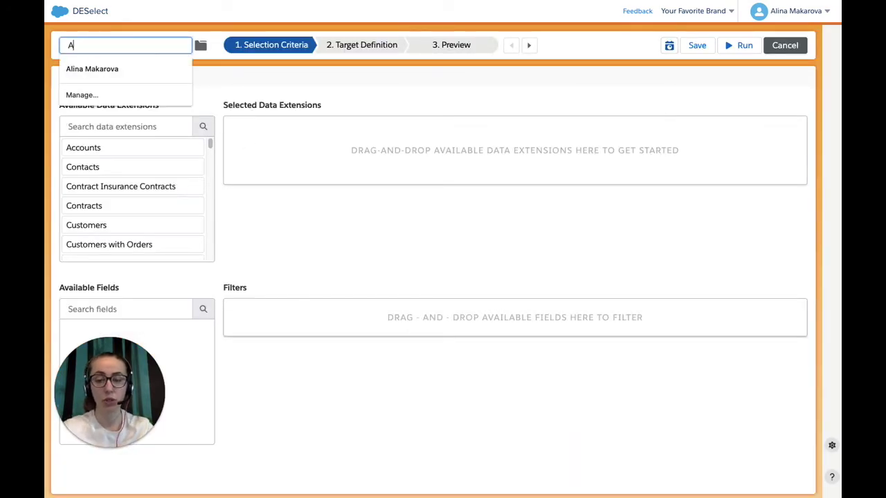
text(ggregate)
click(152, 67)
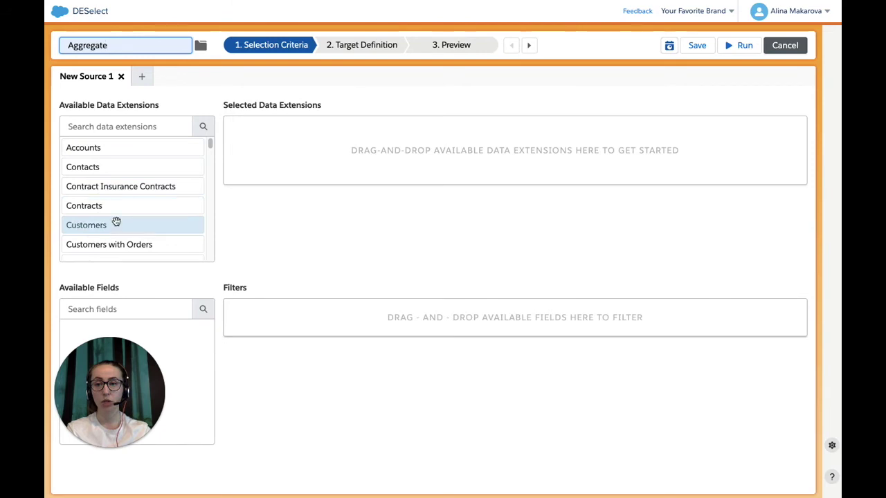
drag(101, 225, 420, 149)
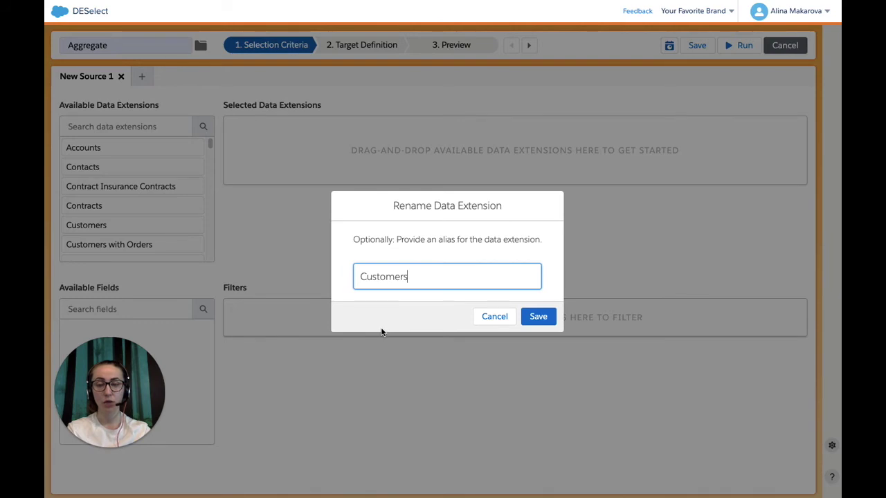
click(538, 316)
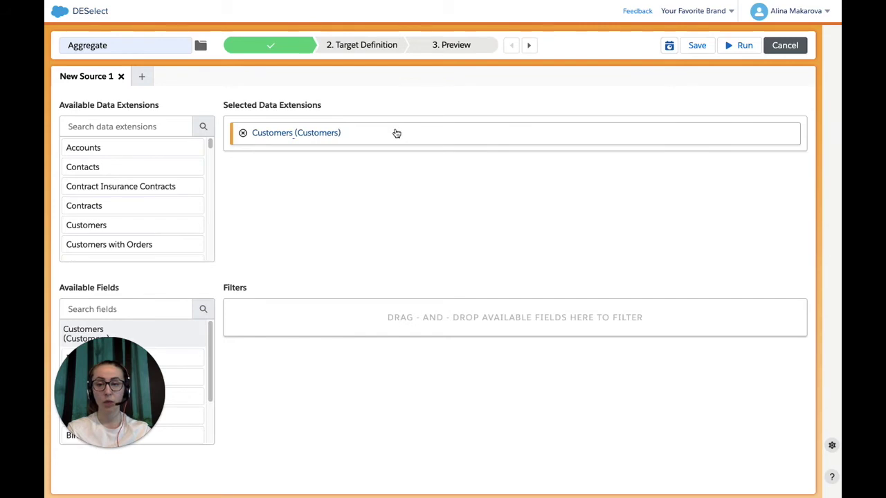
- Create a new target data extension named "Example DE" for the selection
click(369, 50)
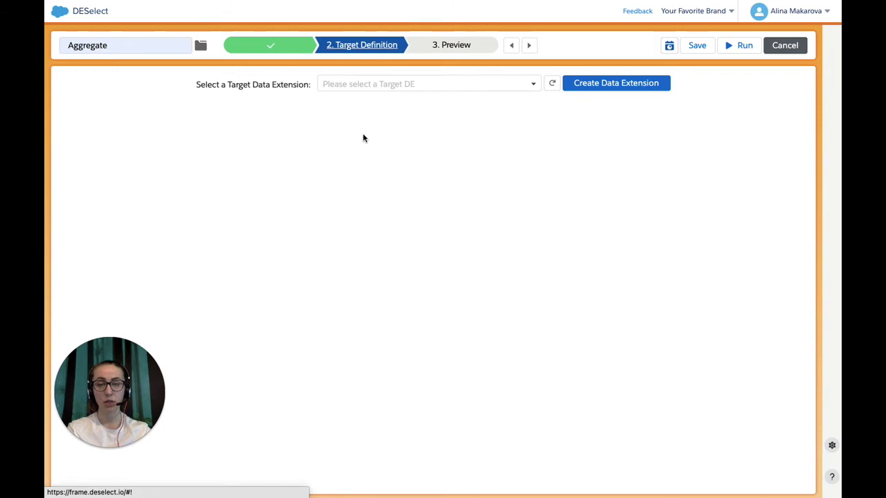
click(627, 90)
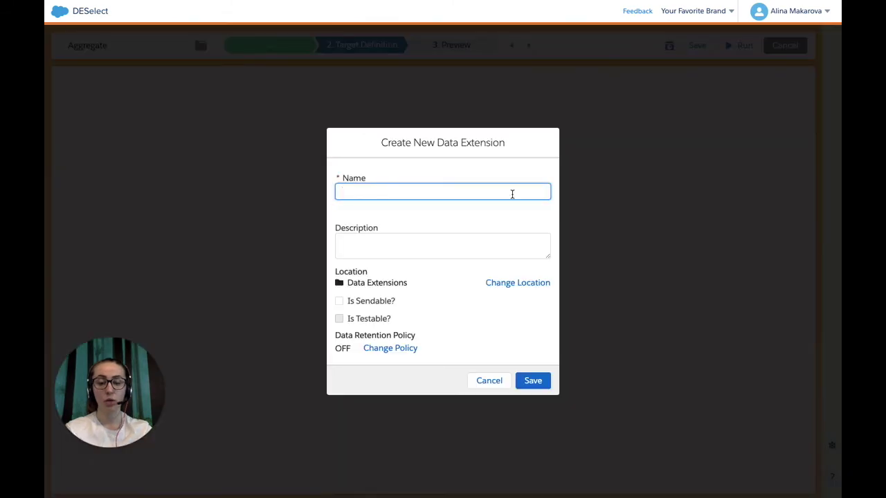
text(Example)
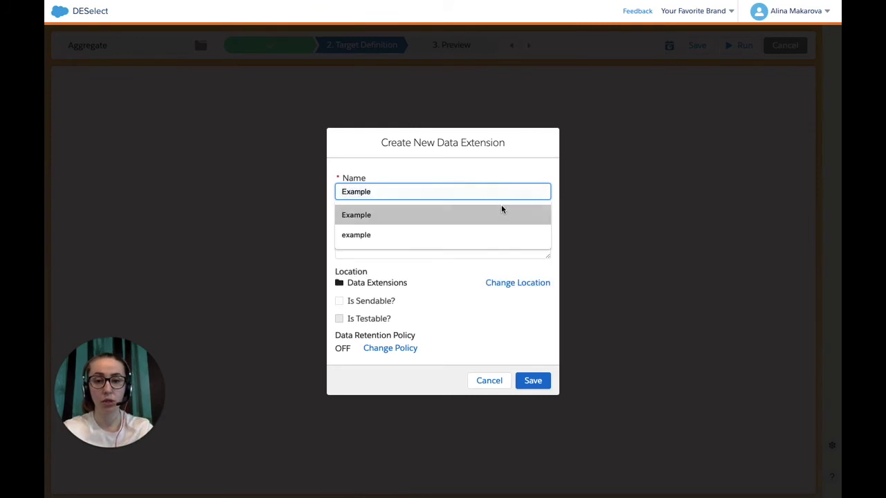
text( DE)
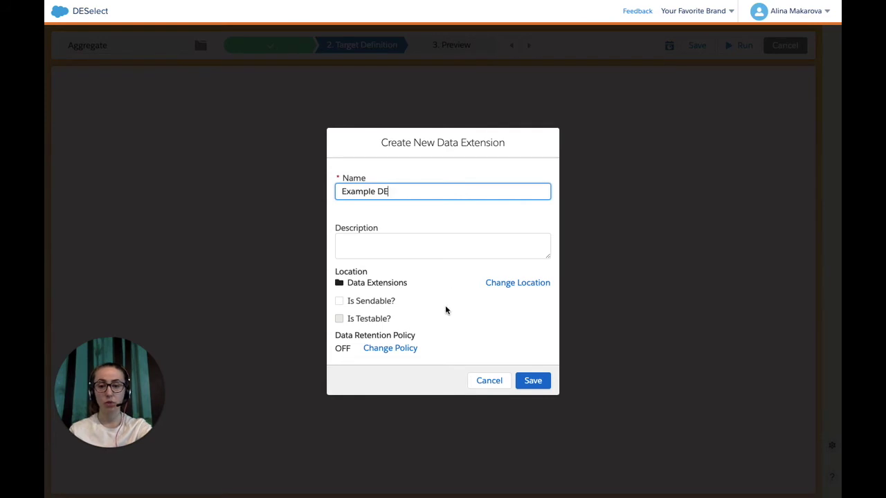
click(542, 382)
- Add the Id, First Name and Email fields of Customers to the Example DE target data extension
drag(129, 386, 711, 395)
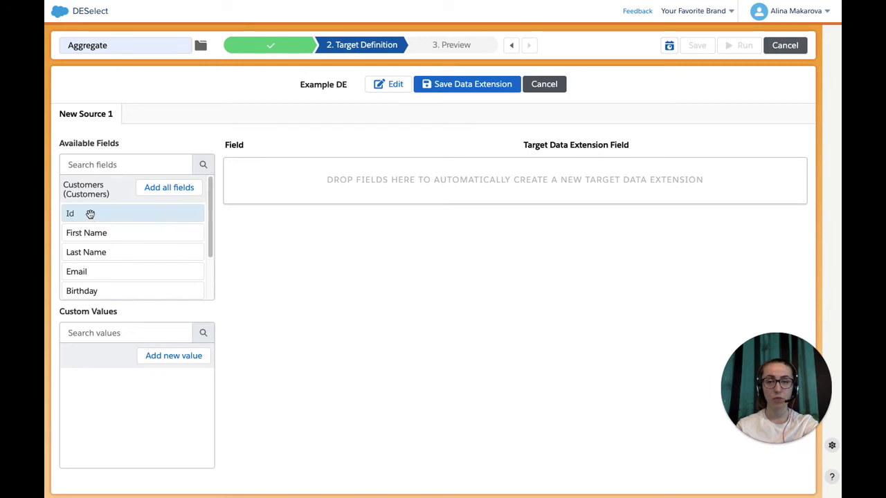
drag(91, 216, 370, 188)
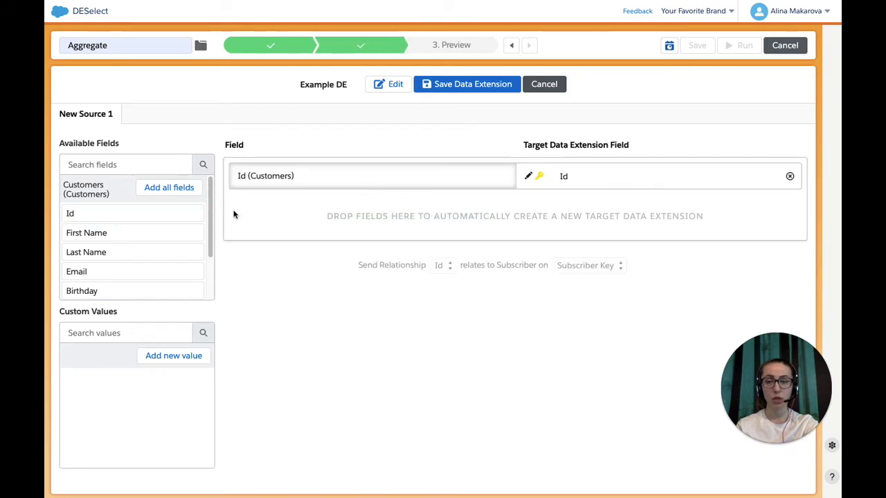
drag(158, 232, 321, 231)
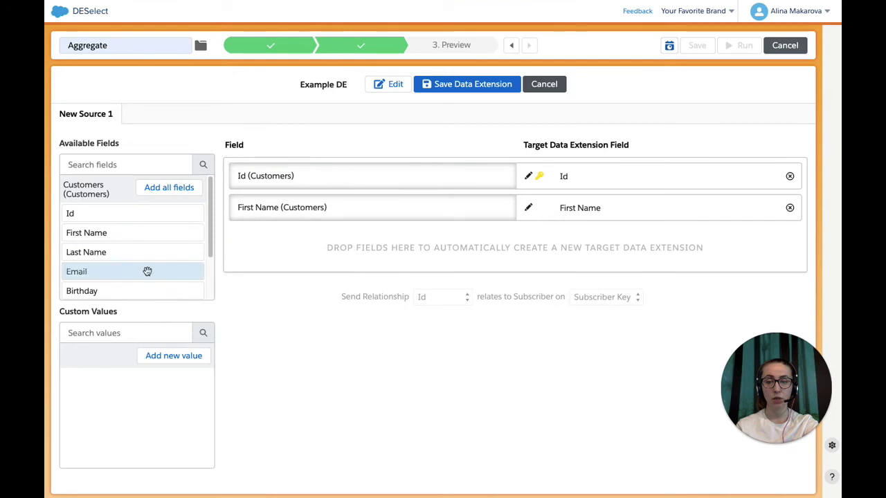
drag(147, 271, 373, 246)
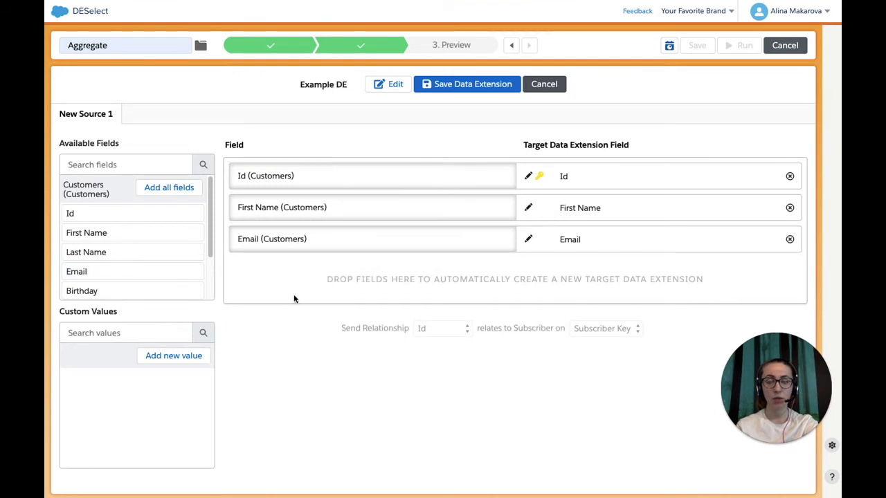
- Add a new custom value named "nr of emails" of type Aggregation and proceed to its settings
click(171, 361)
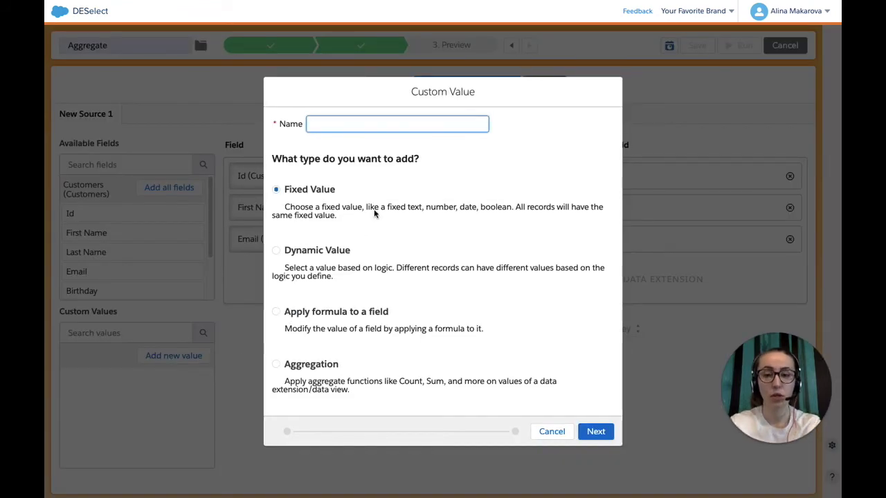
text(nr)
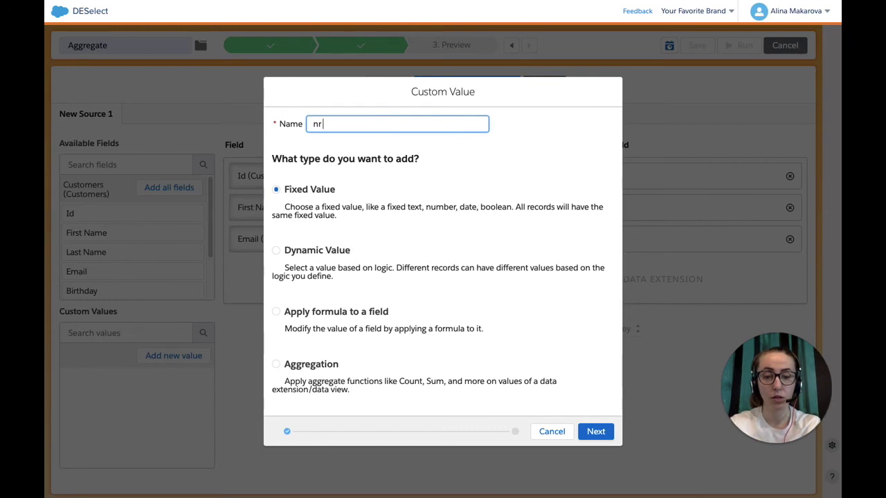
text( ef emails)
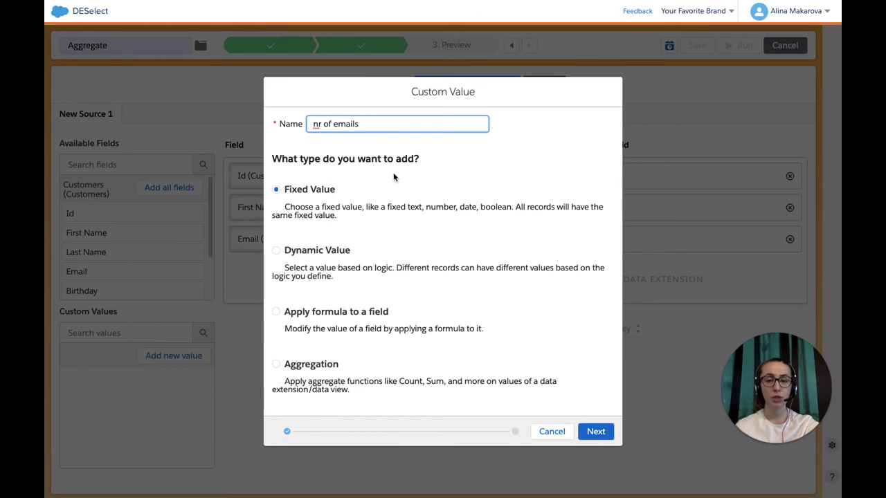
click(316, 366)
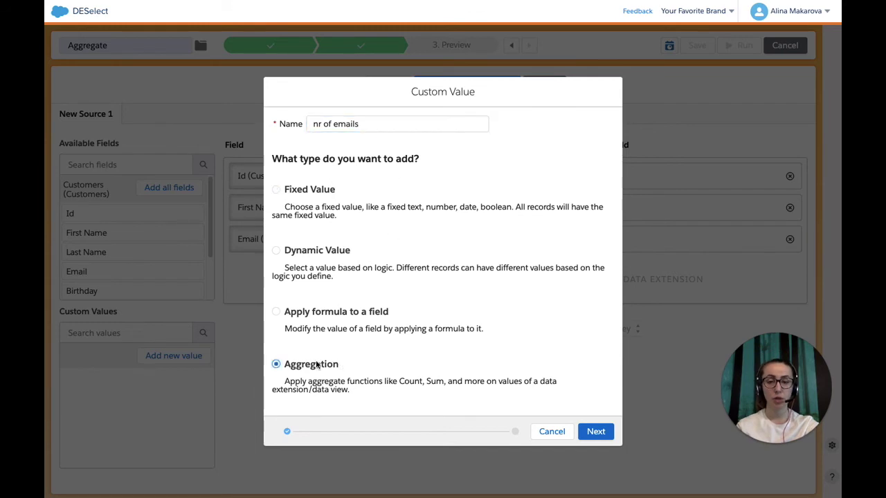
click(588, 431)
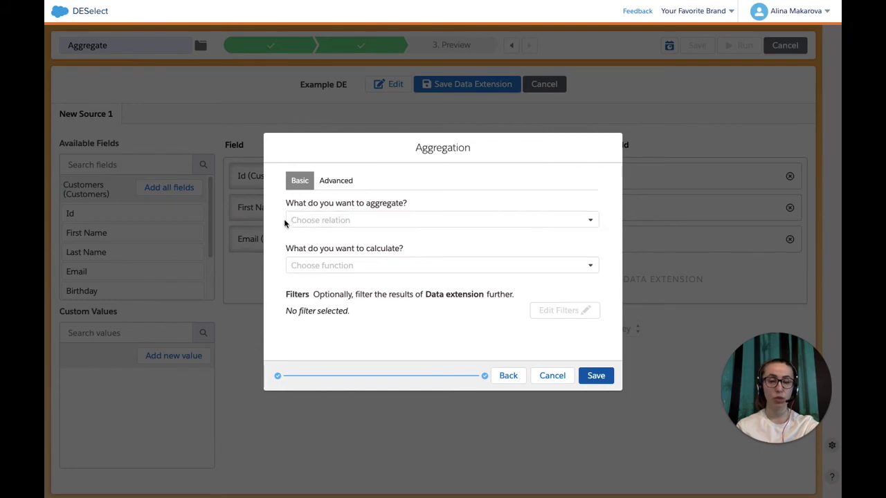
- Set the aggregation to use _Open per Customers and calculate Count number of records
click(316, 222)
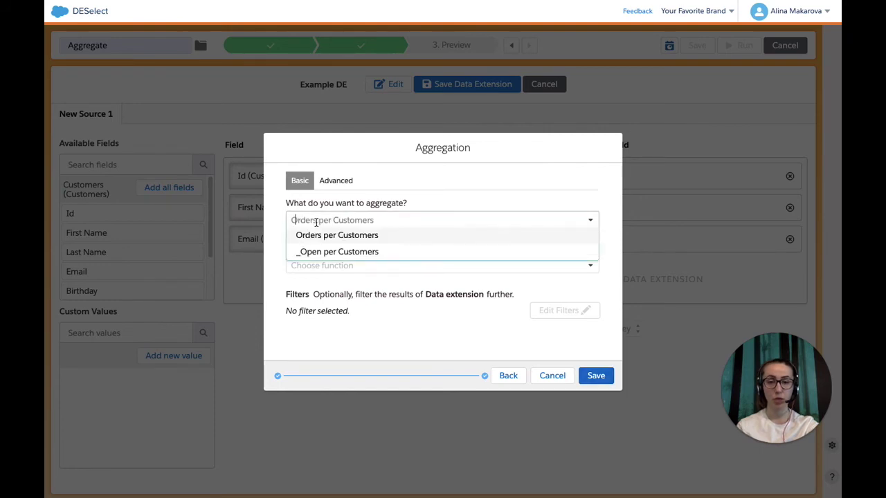
click(363, 253)
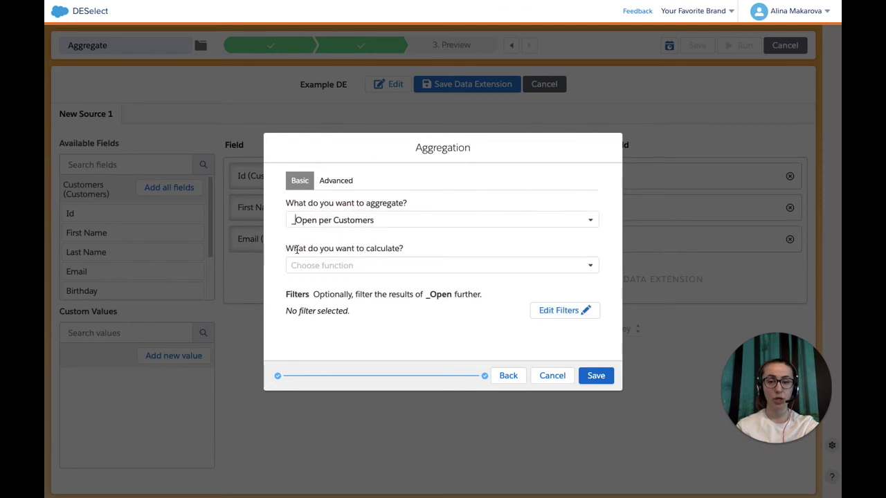
click(327, 268)
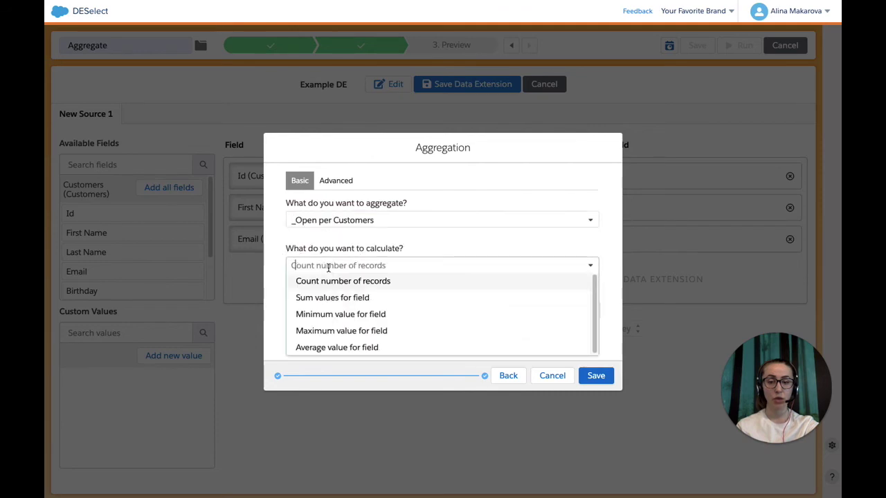
click(329, 280)
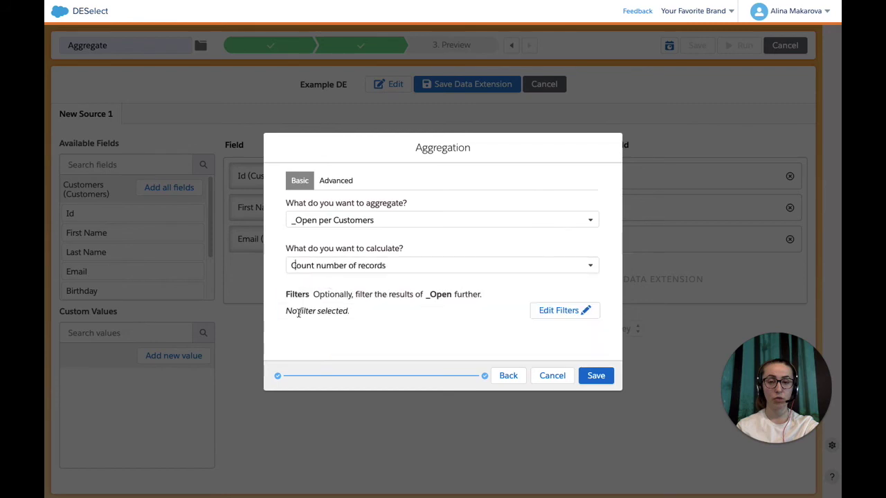
- Filter the aggregation on EventDate Is after the relative date 30 Days Before Now, and save both the filter and the custom value
click(551, 314)
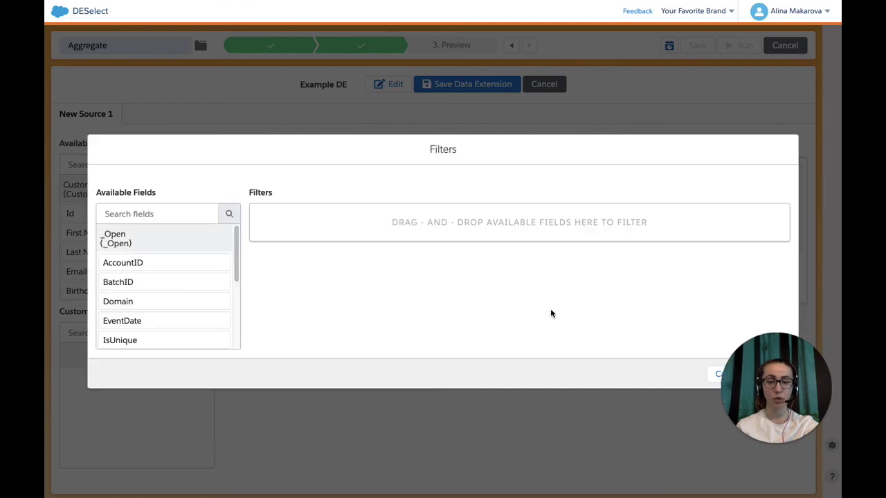
drag(194, 321, 391, 220)
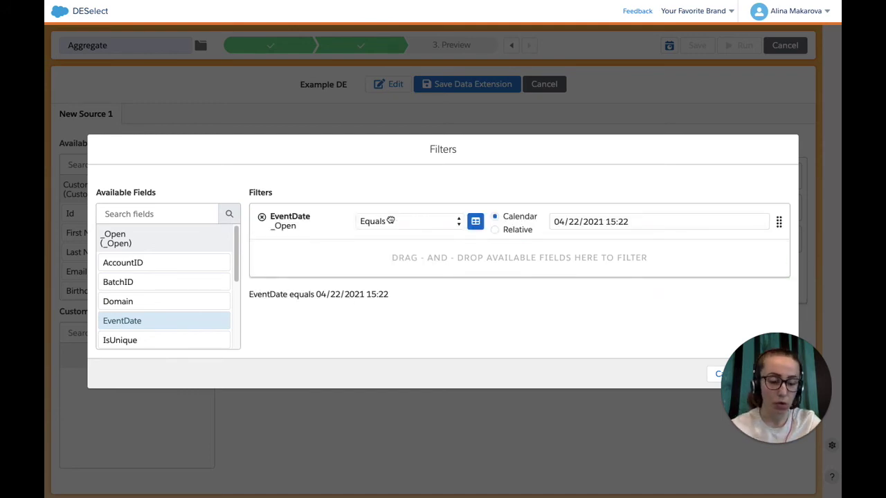
click(391, 223)
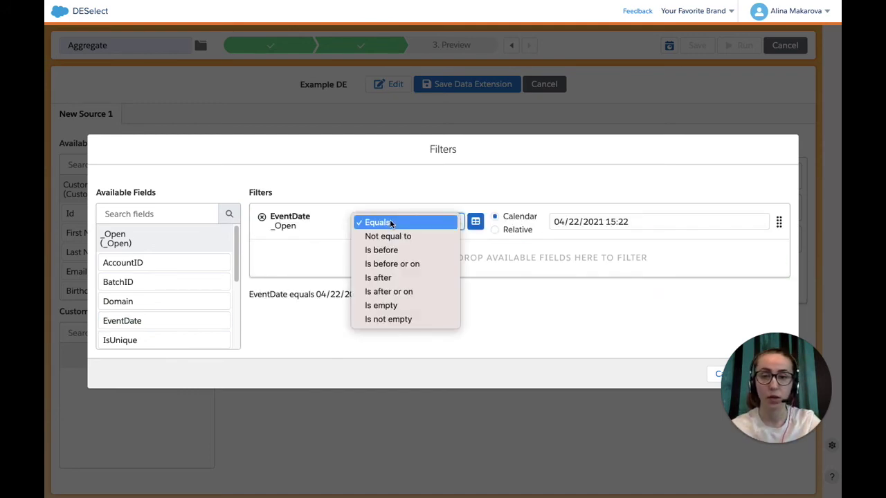
click(378, 277)
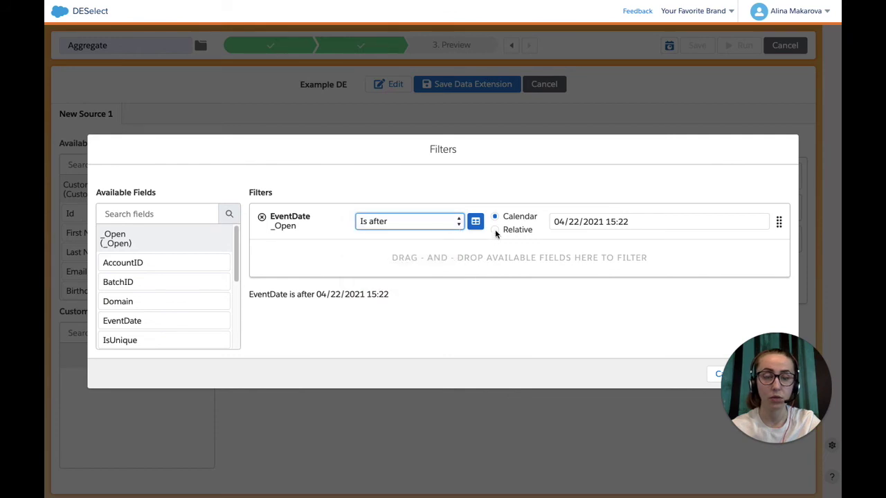
click(494, 230)
click(585, 221)
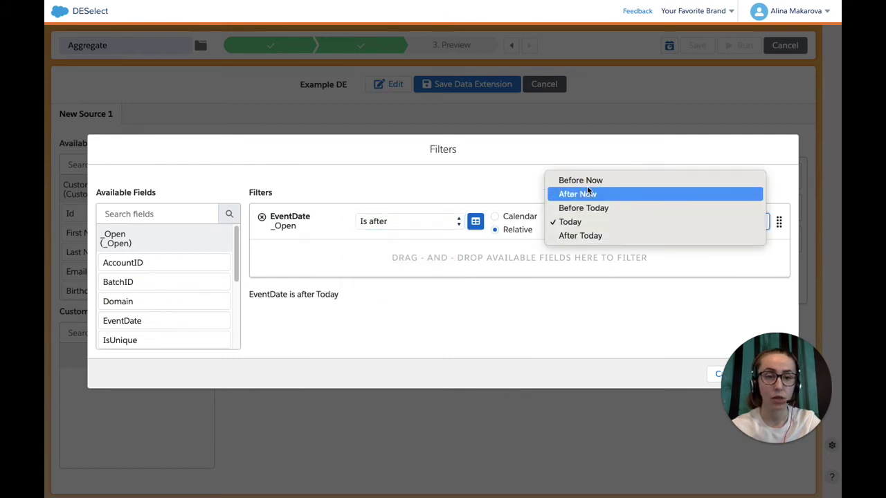
click(581, 180)
click(588, 220)
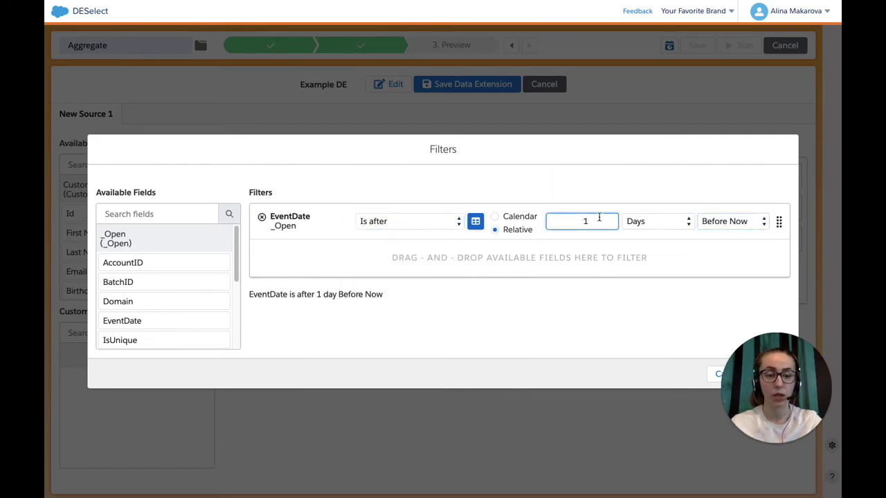
key(BackSpace)
text(30)
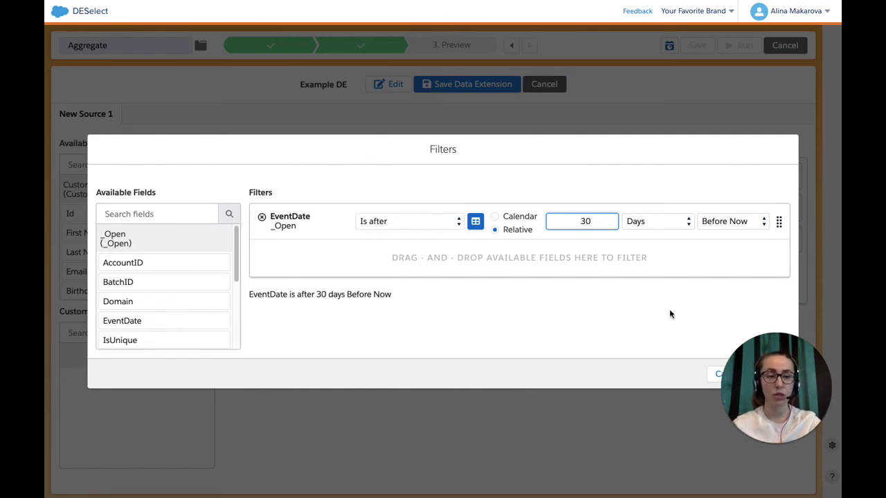
drag(774, 396, 109, 394)
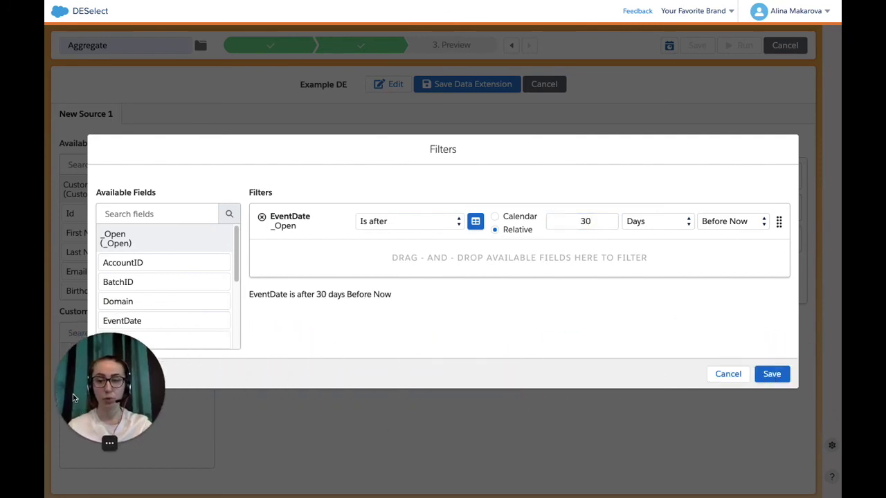
click(771, 374)
click(602, 379)
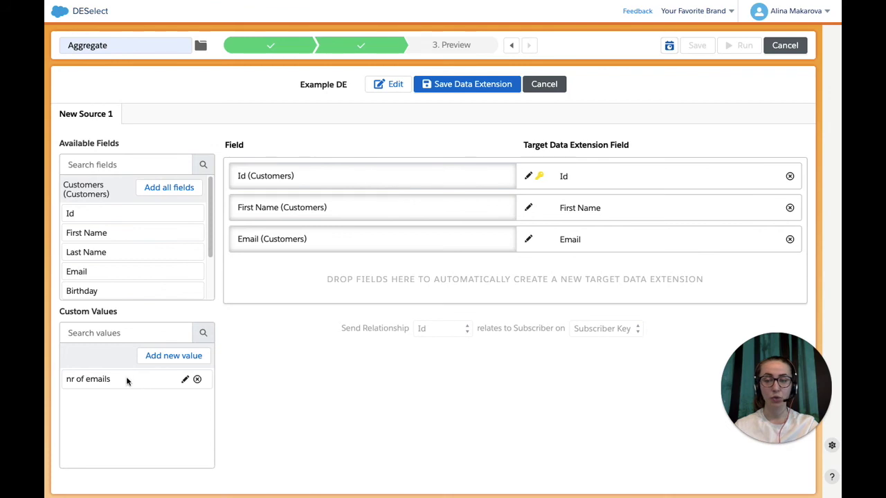
- Add the nr of emails custom value to the Example DE target data extension and save the data extension
drag(122, 381, 364, 277)
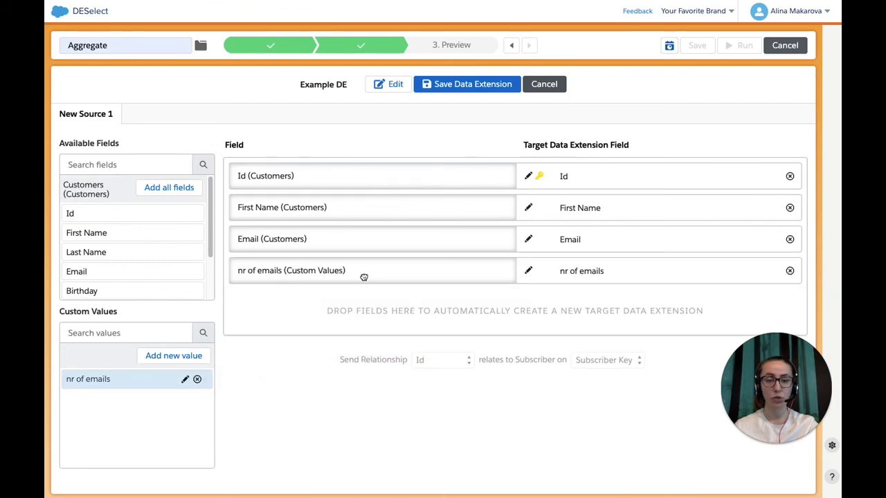
click(476, 94)
click(539, 305)
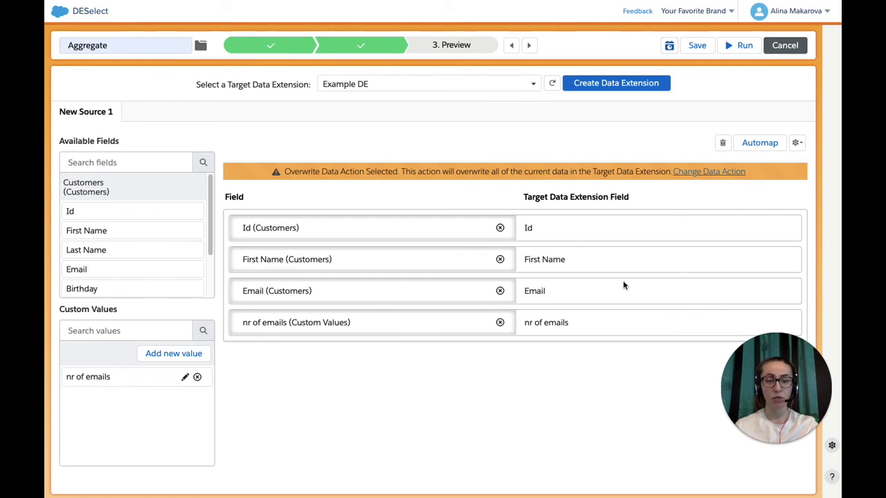
- Turn on Sort & Limit for the selection and limit it to 20 % of records
click(797, 143)
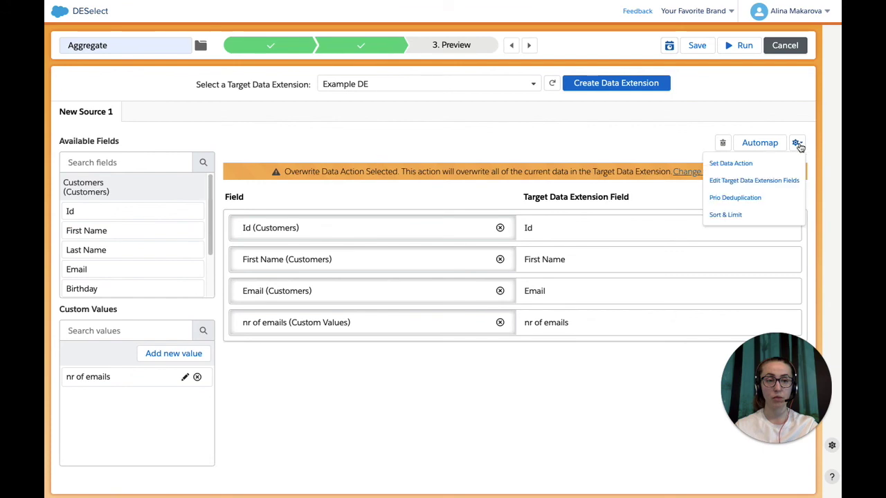
click(726, 216)
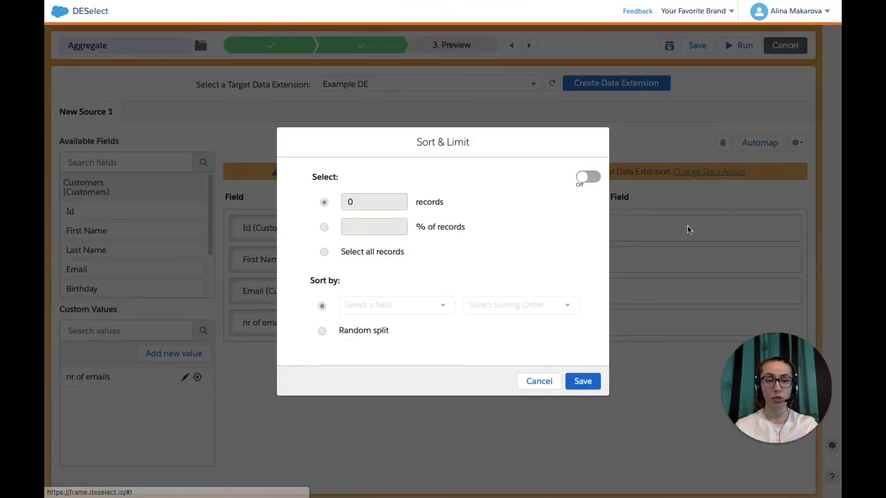
click(585, 178)
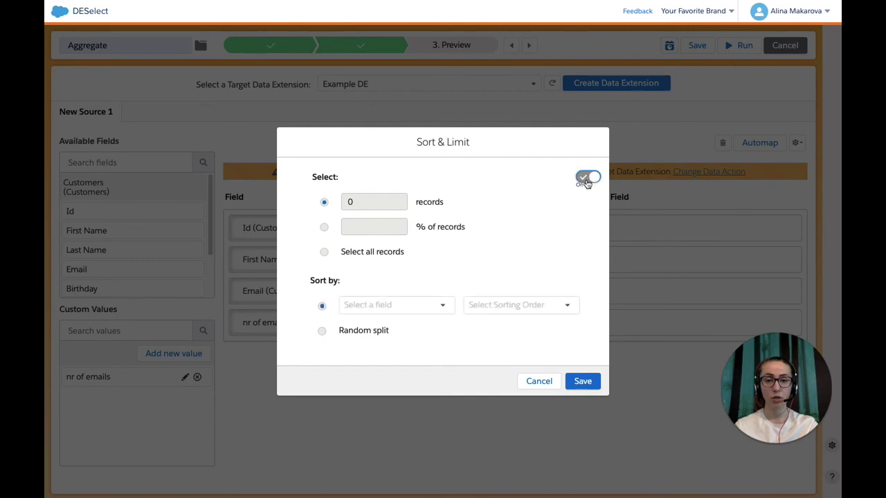
click(323, 227)
click(378, 226)
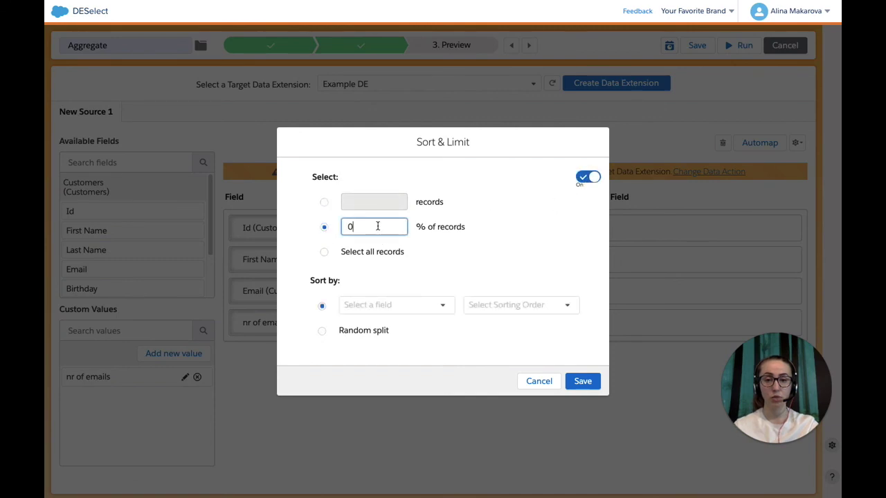
key(BackSpace)
text(20)
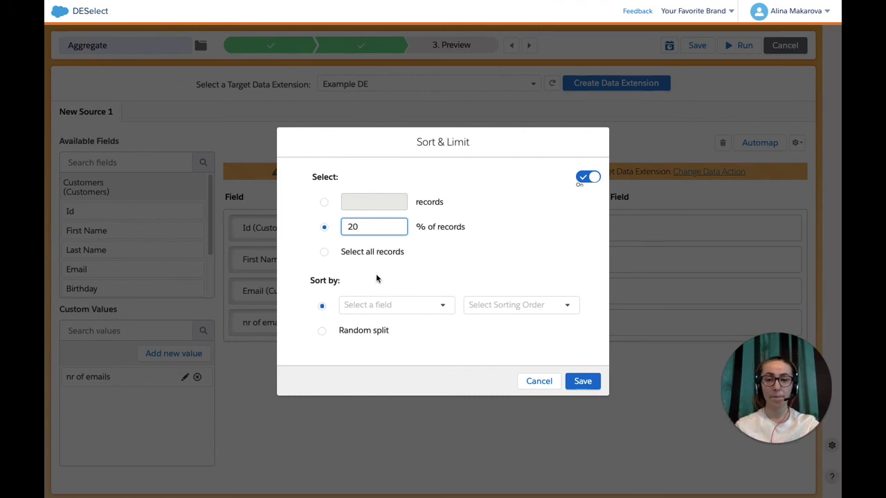
- Sort the limited records by nr of emails in Descending order and save the Sort & Limit settings
click(411, 305)
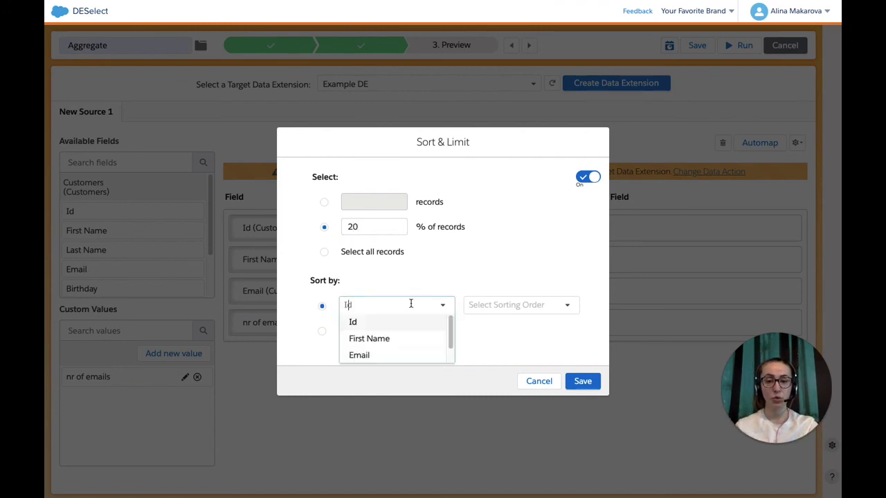
scroll(397, 349, down, 1)
scroll(399, 350, down, 1)
click(402, 359)
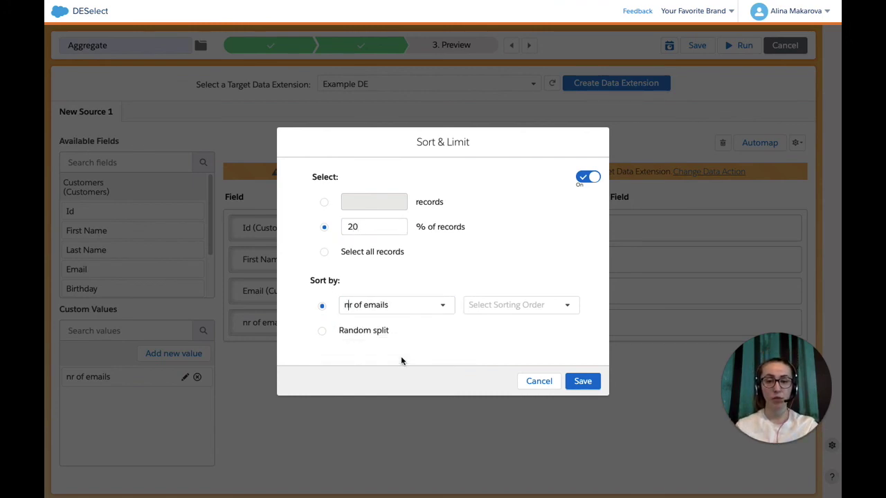
click(507, 309)
click(505, 338)
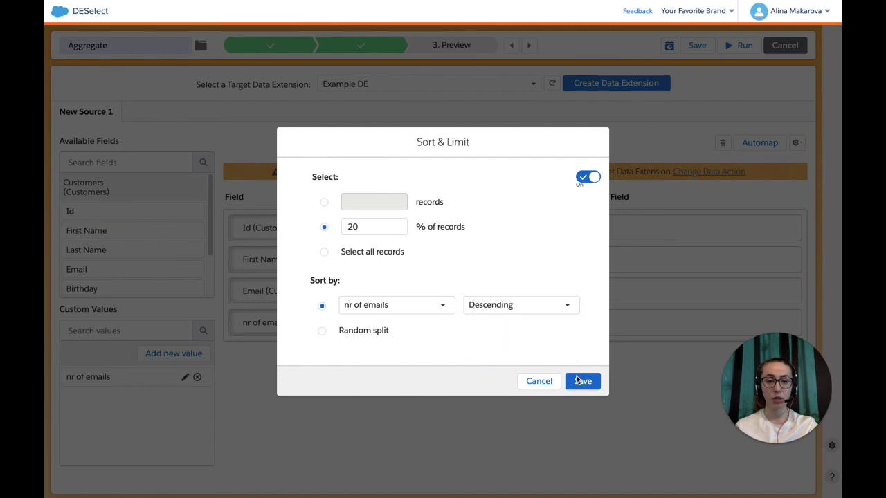
click(580, 381)
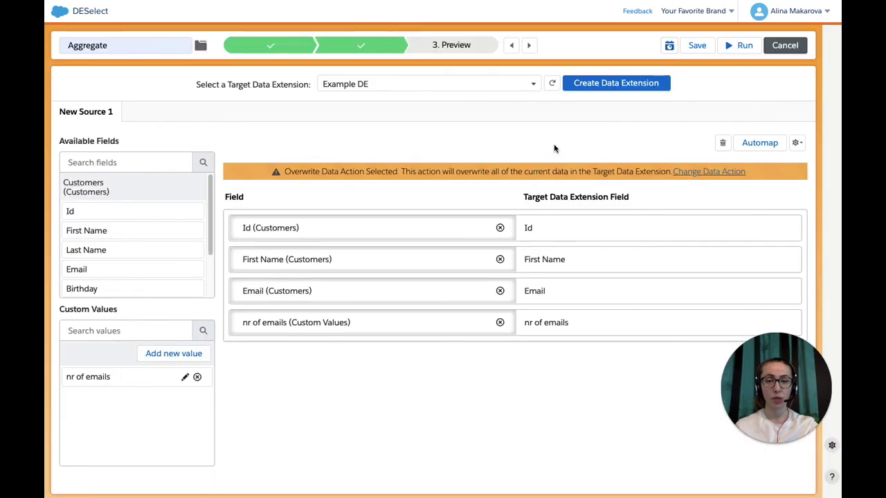
- Run a preview of the Aggregate selection and look through the nr of emails values of the resulting records
click(447, 48)
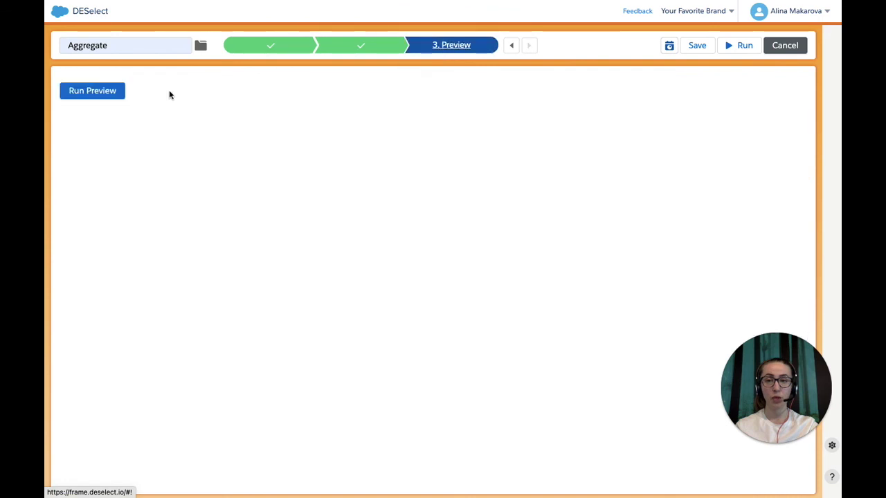
click(98, 92)
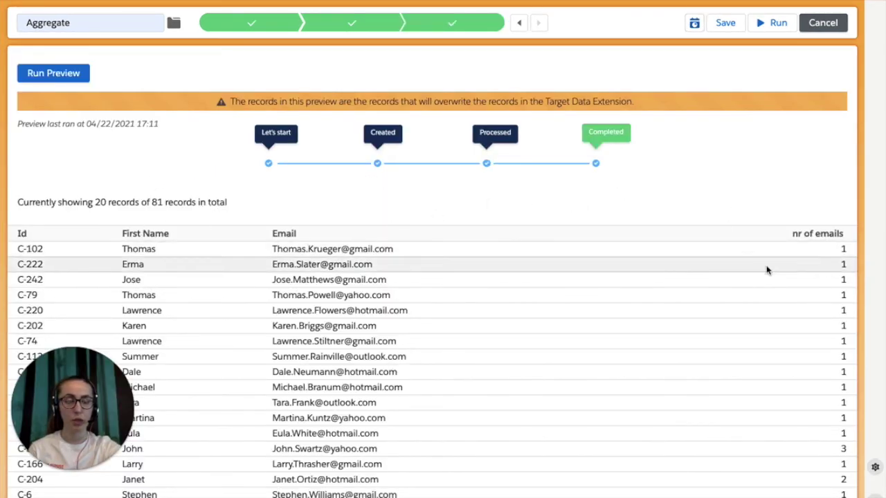
scroll(756, 339, down, 1)
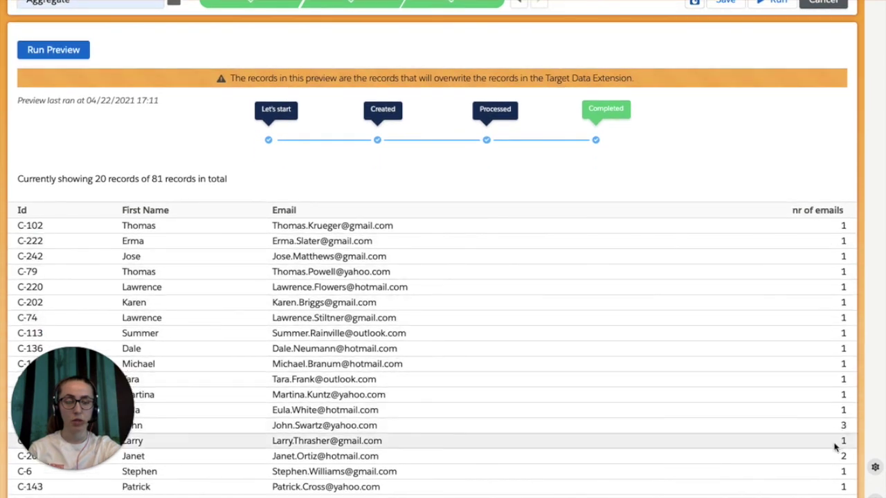
scroll(553, 275, up, 1)
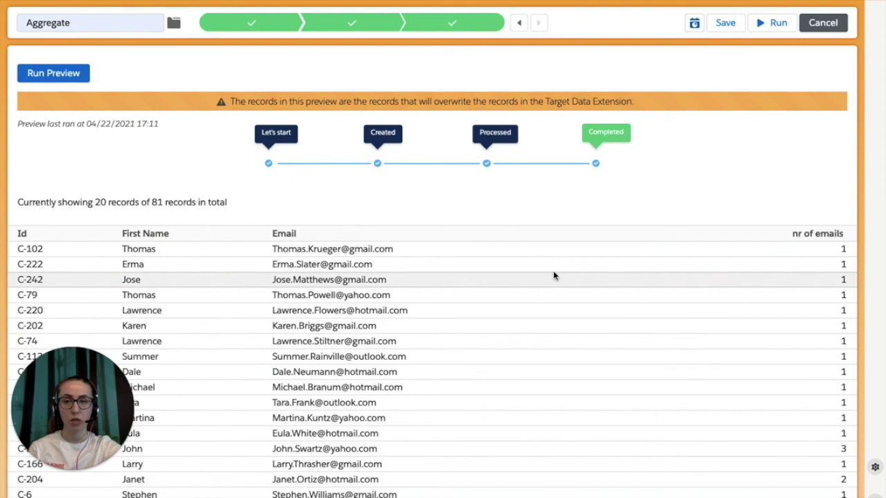